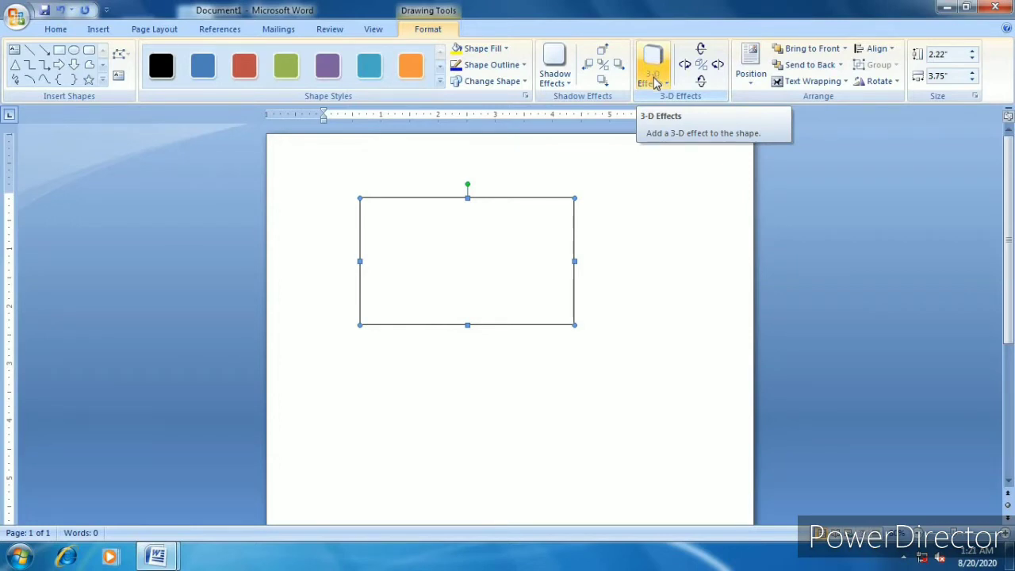
Apply the deep perspective 3-D style receding to the upper right to the rectangle and move the shape slightly down the page
click(653, 79)
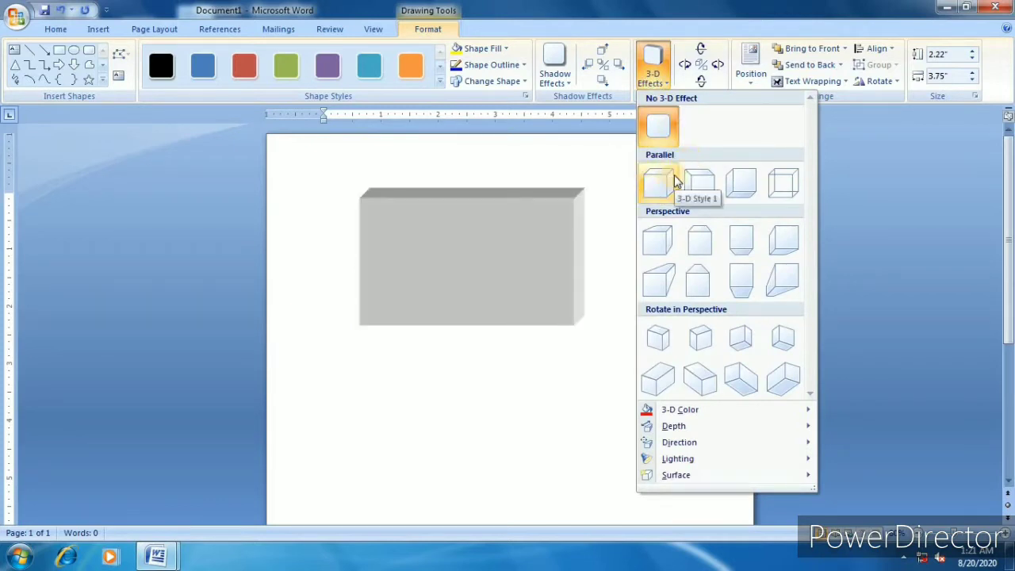
click(665, 277)
drag(485, 283, 481, 349)
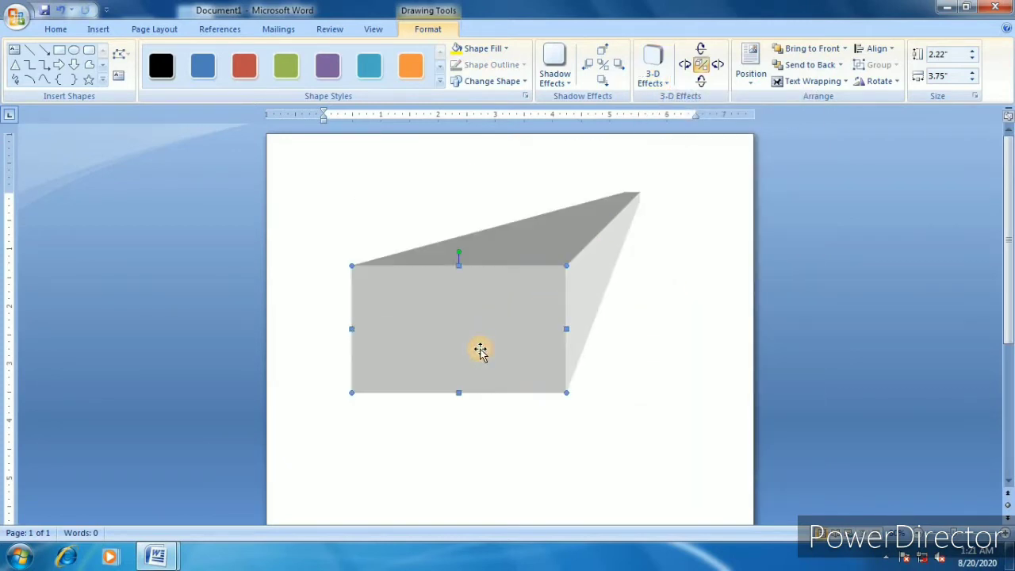
Set the shape's 3-D color to standard red and fill its front face with a dark olive-tan theme color
click(663, 83)
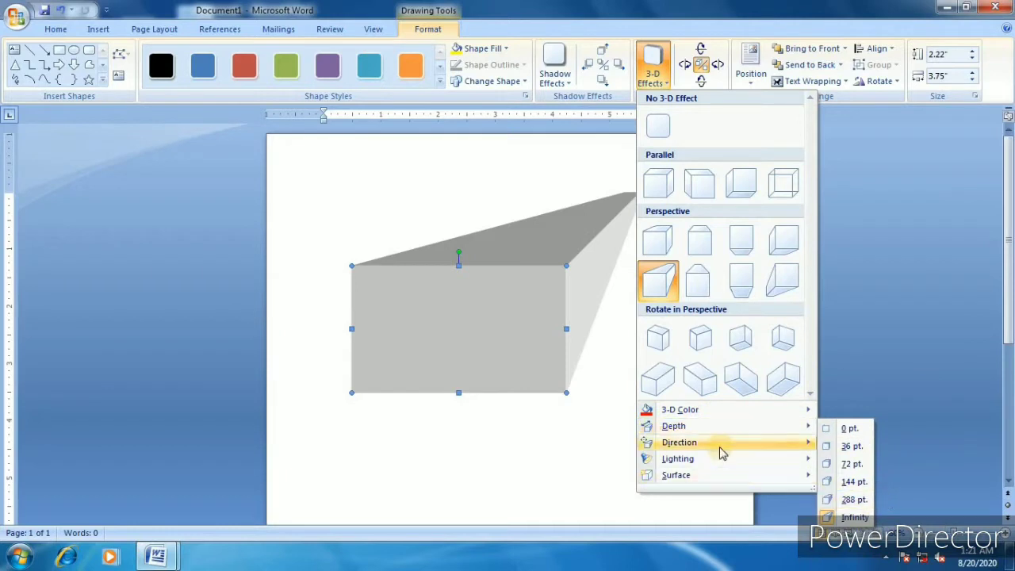
mouse_move(692, 409)
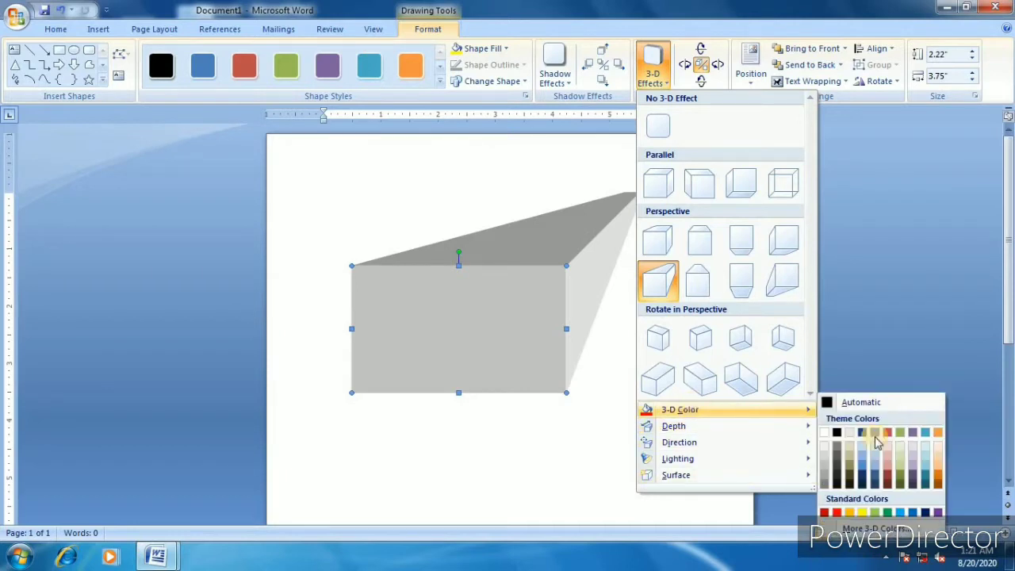
click(840, 512)
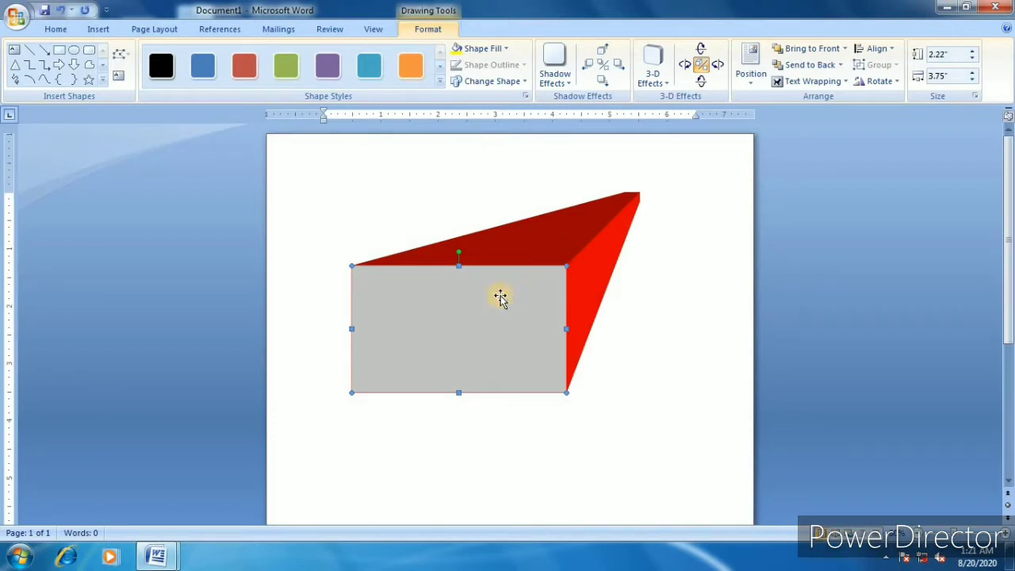
click(482, 49)
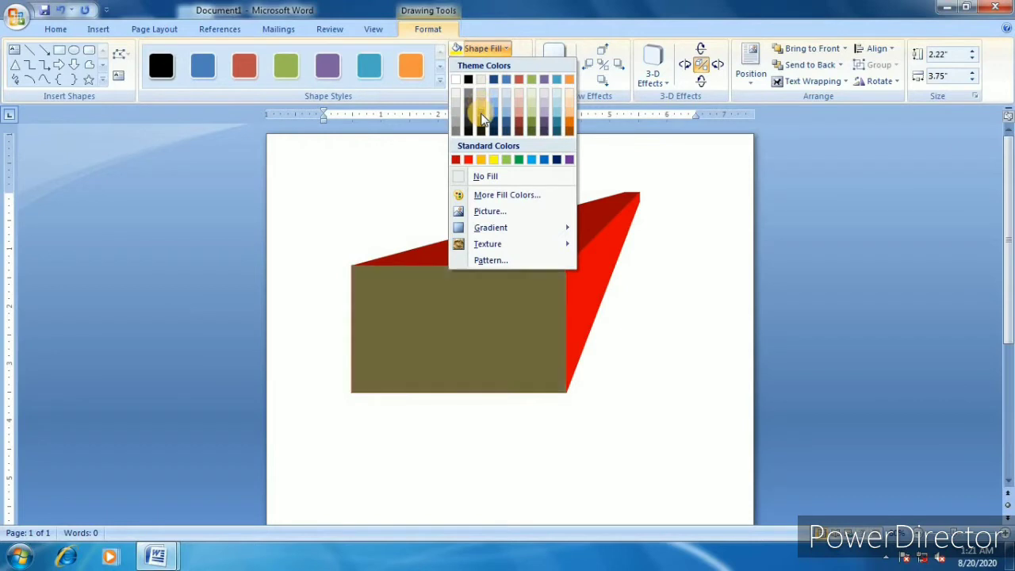
click(480, 119)
click(651, 78)
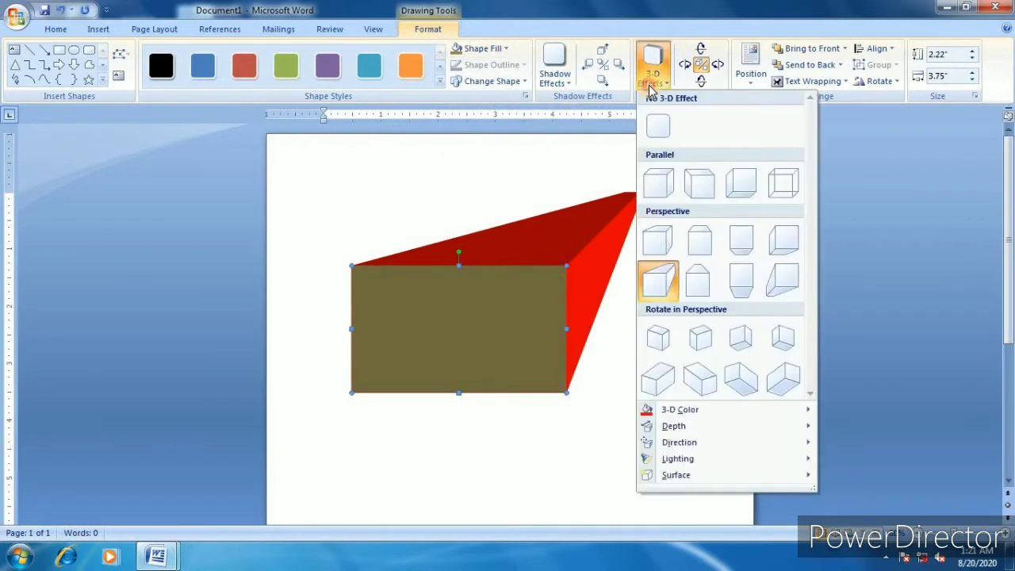
mouse_move(698, 412)
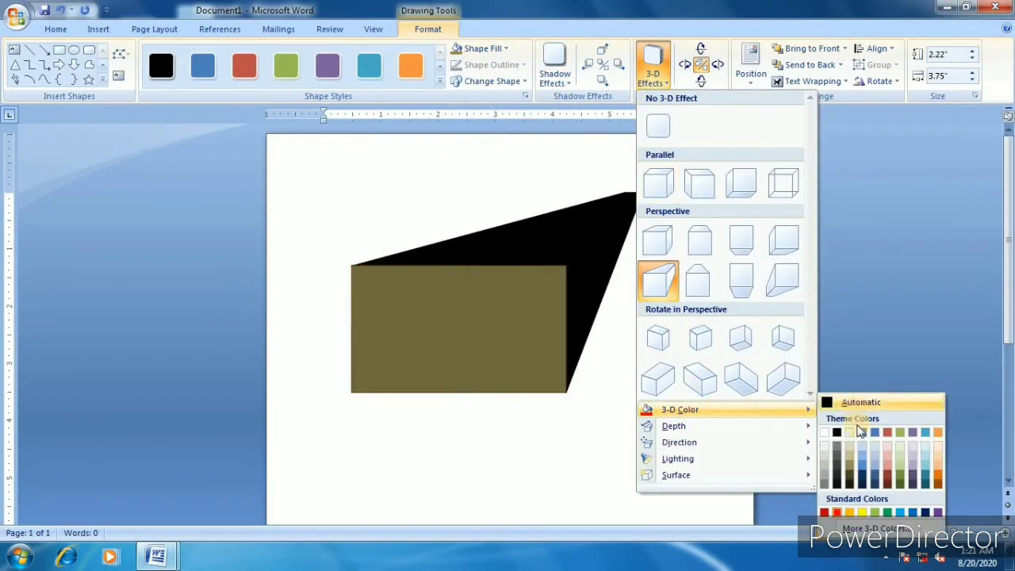
click(872, 528)
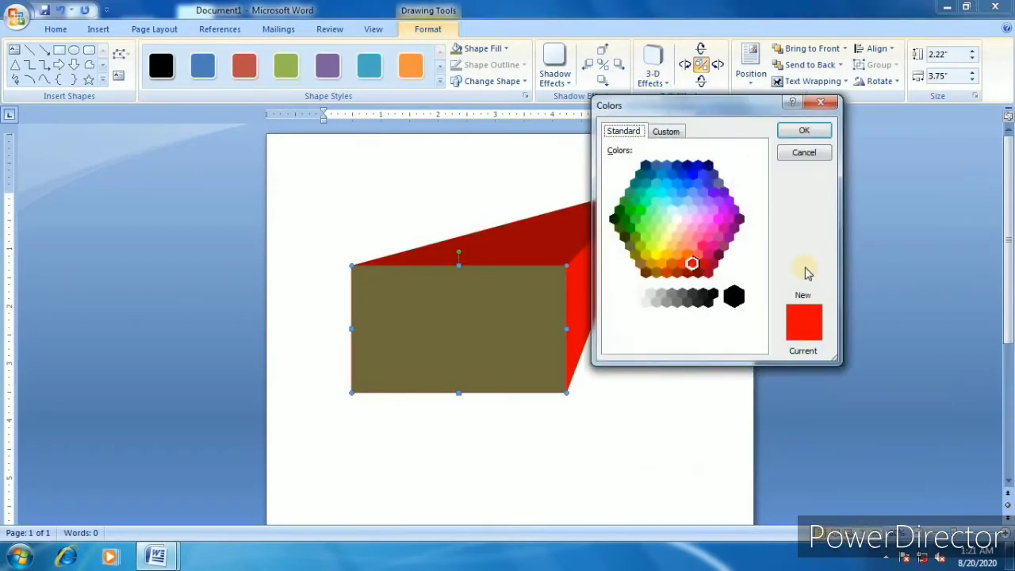
click(820, 103)
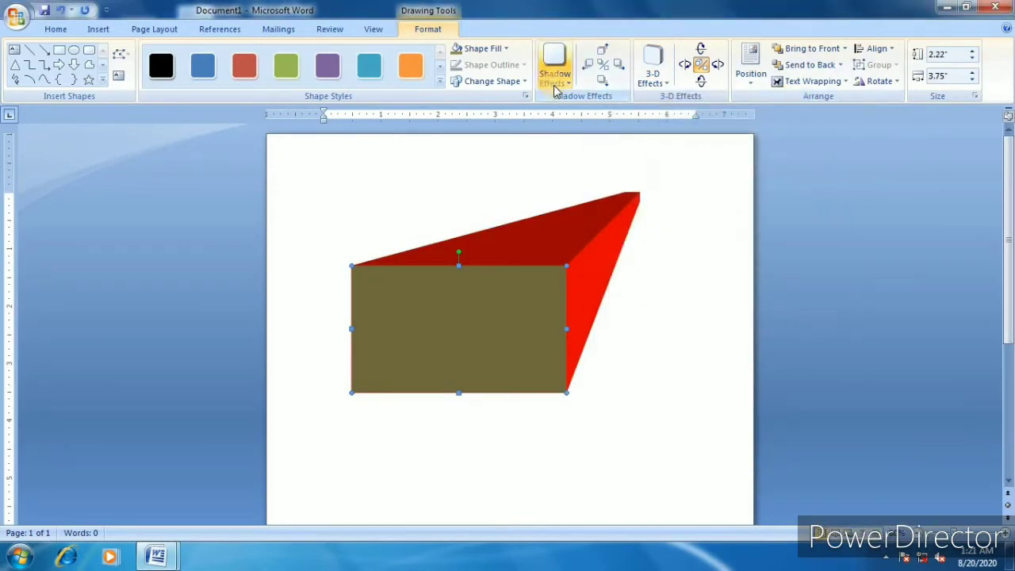
Set the depth of the shape's 3-D effect to Infinity
click(655, 86)
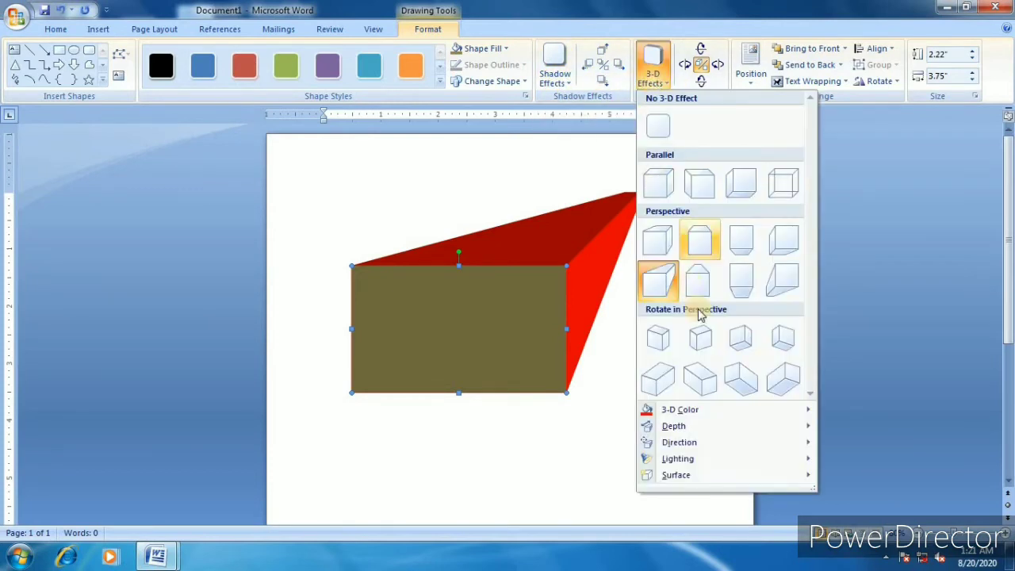
mouse_move(678, 430)
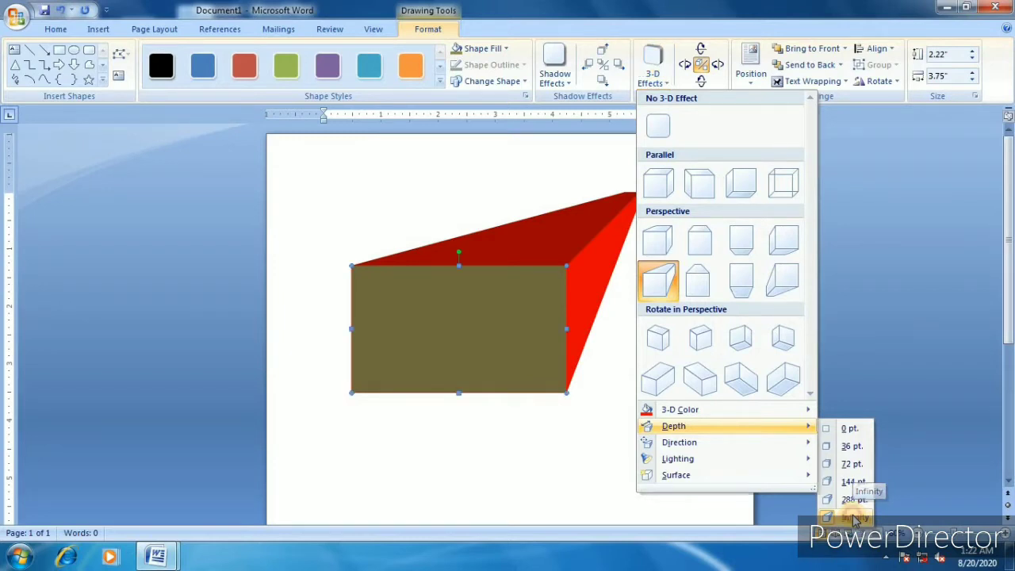
click(854, 518)
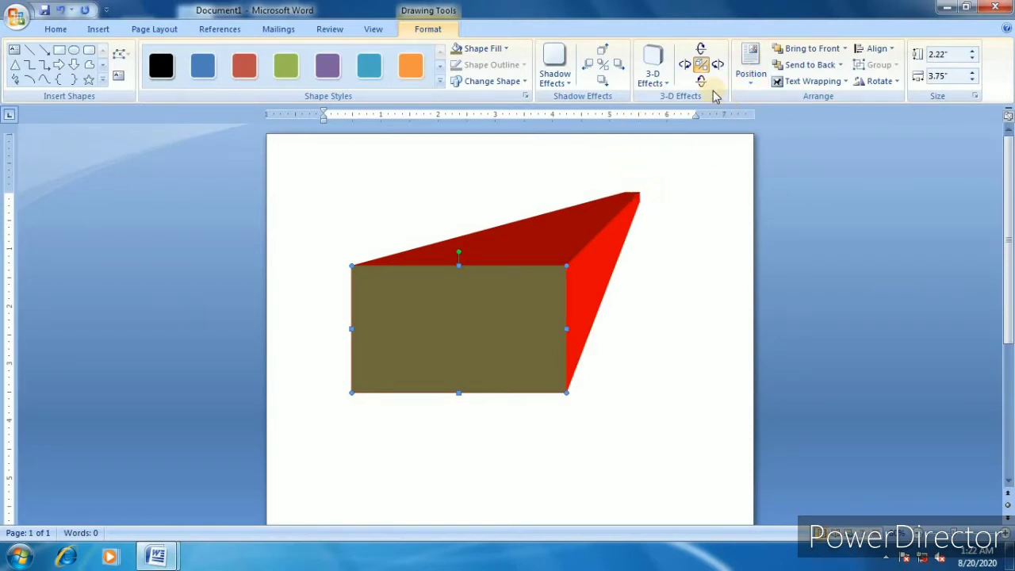
Try the Parallel and Perspective directions on the 3-D effect and reapply the deep perspective style receding to the upper right
click(650, 87)
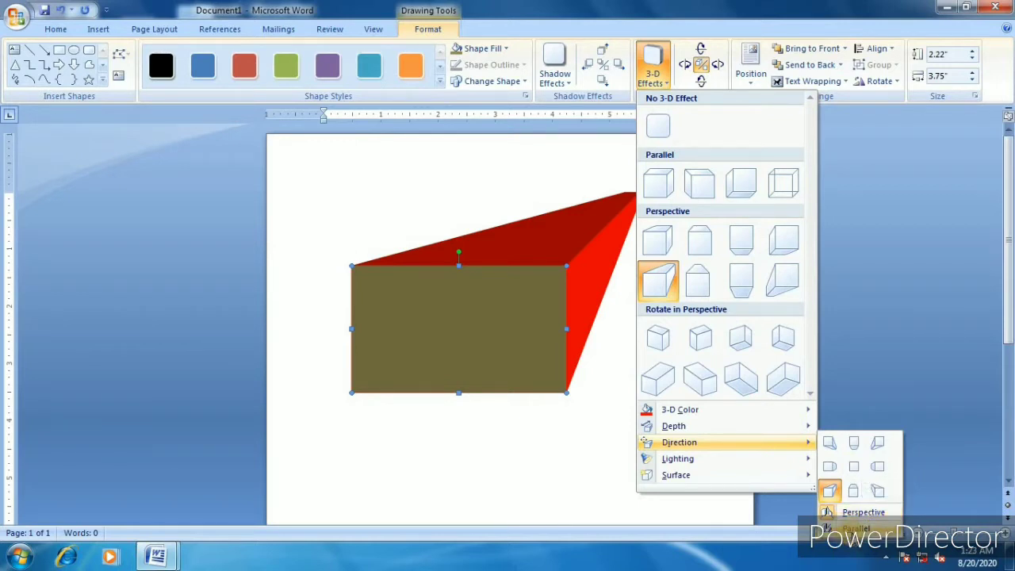
click(857, 528)
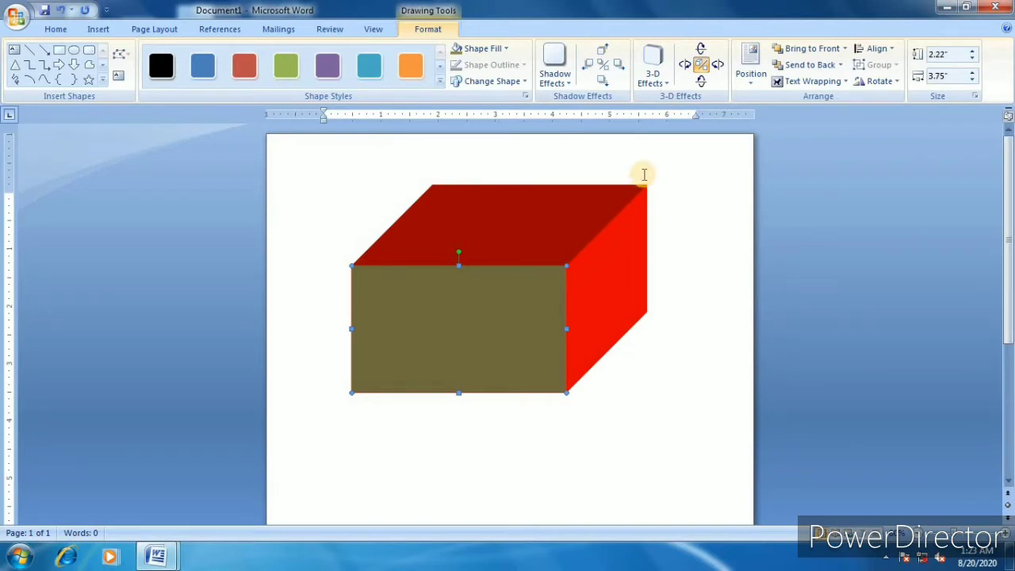
click(652, 75)
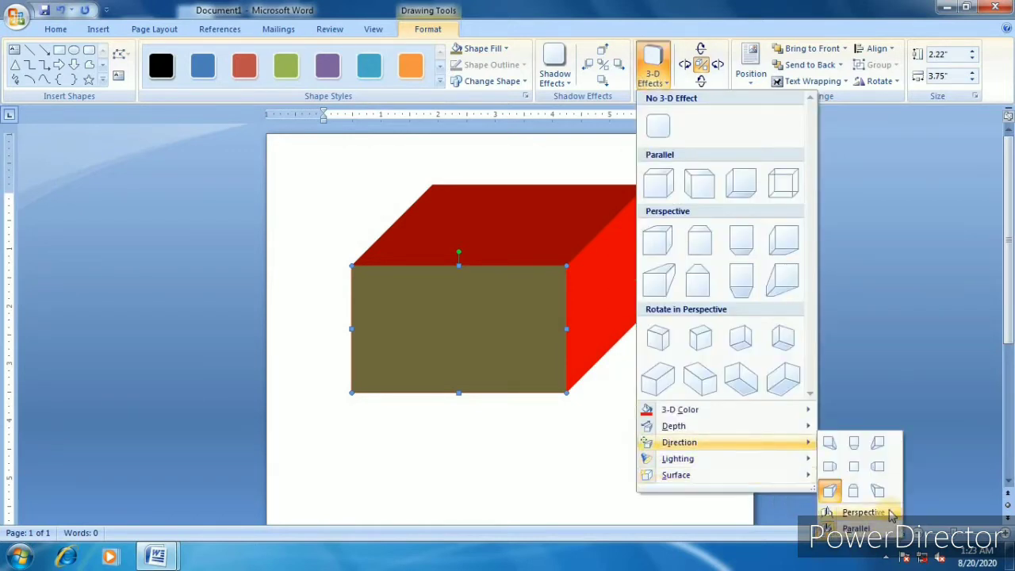
click(872, 511)
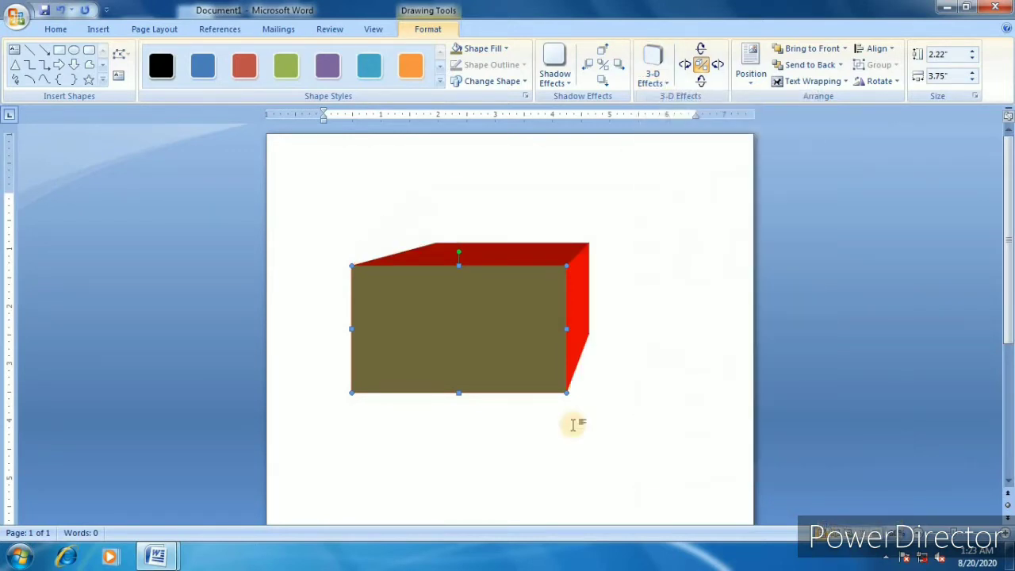
click(648, 79)
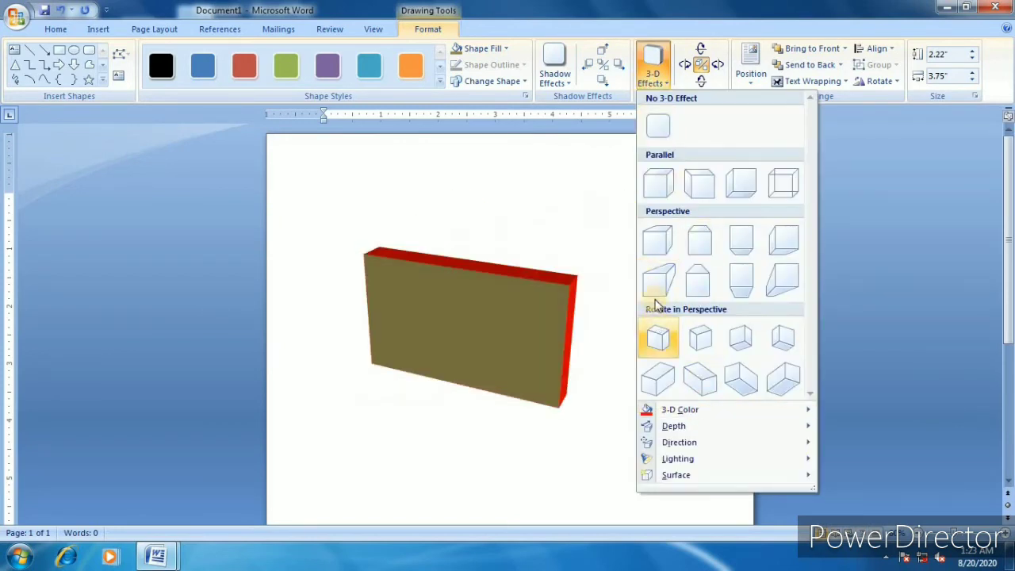
click(658, 285)
Try the dimmest lighting level on the 3-D shape and undo it
click(652, 73)
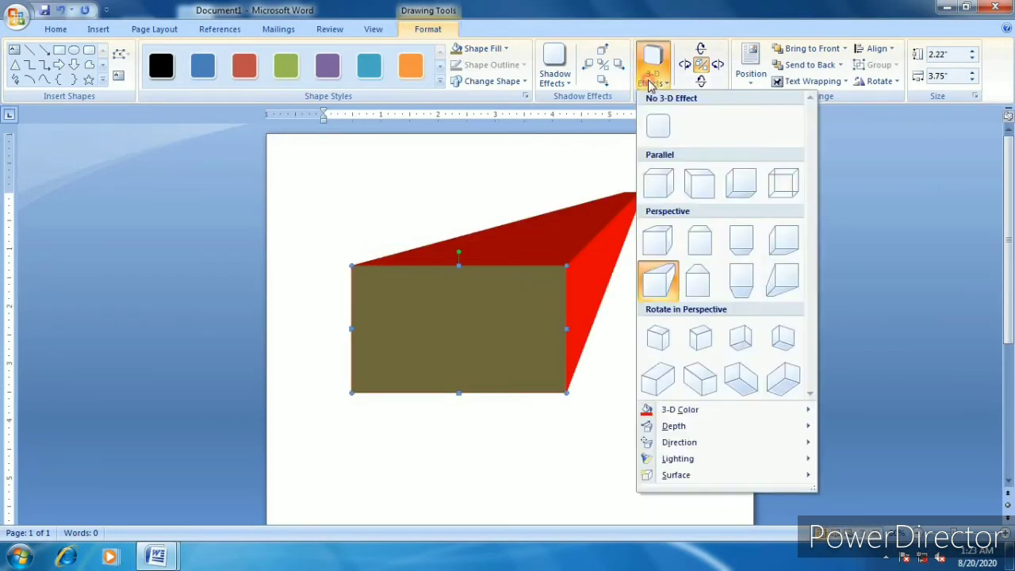
mouse_move(710, 441)
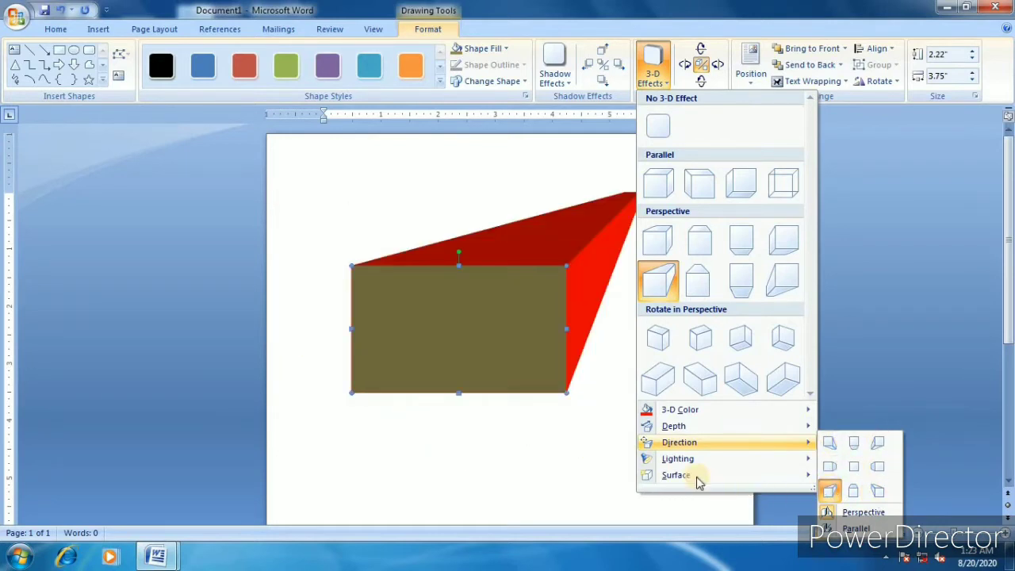
mouse_move(690, 468)
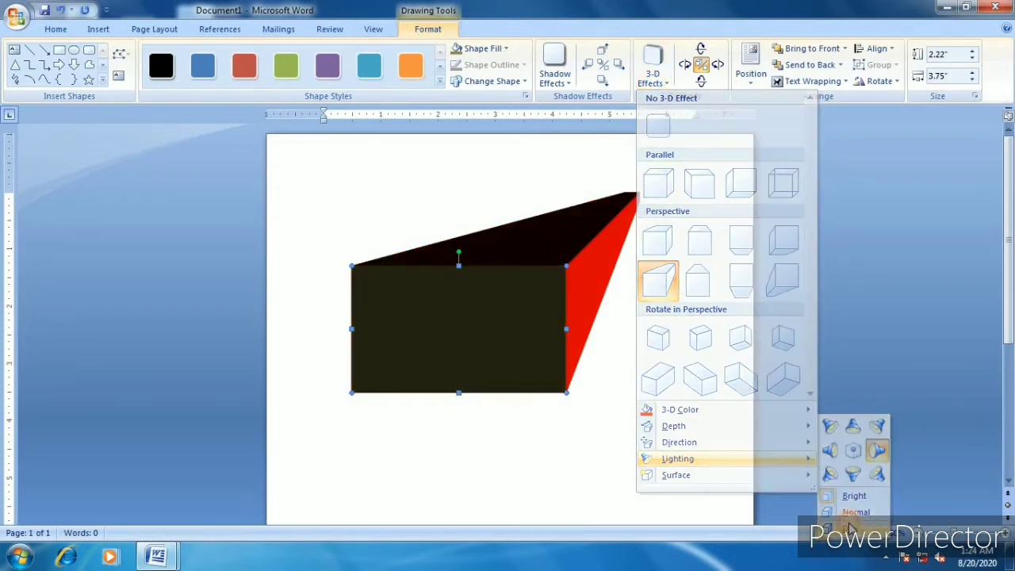
click(850, 527)
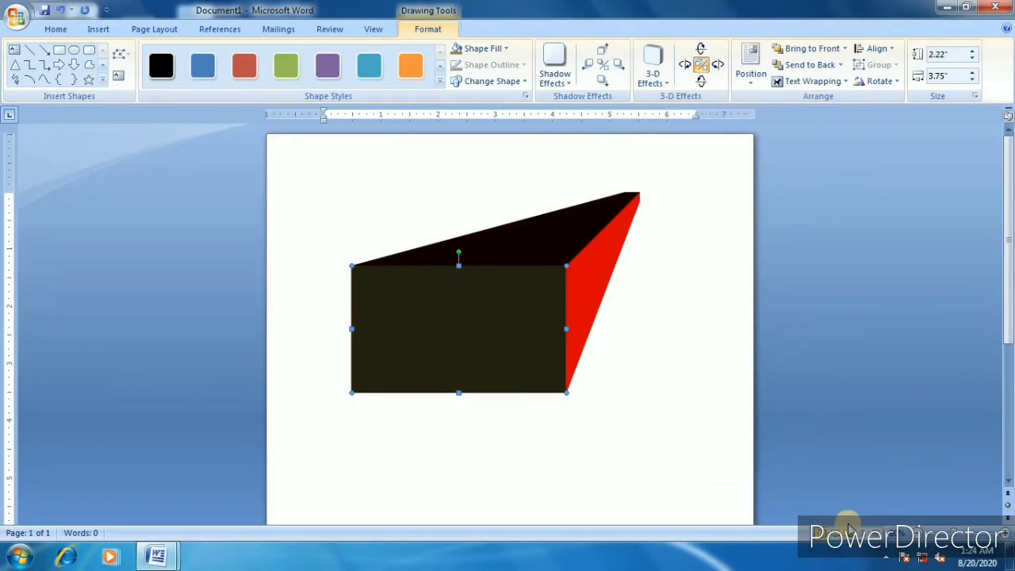
key(ctrl+z)
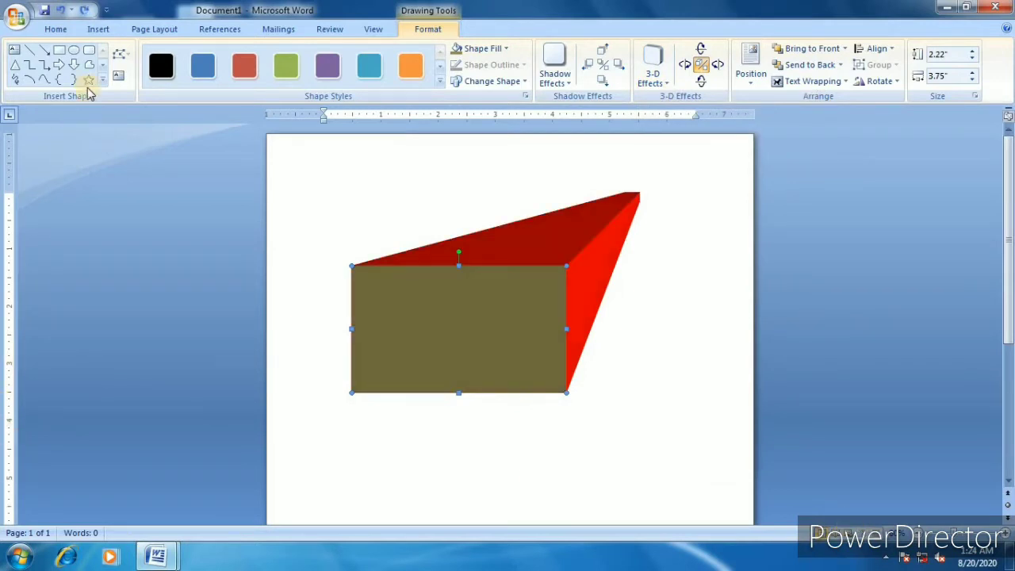
click(651, 77)
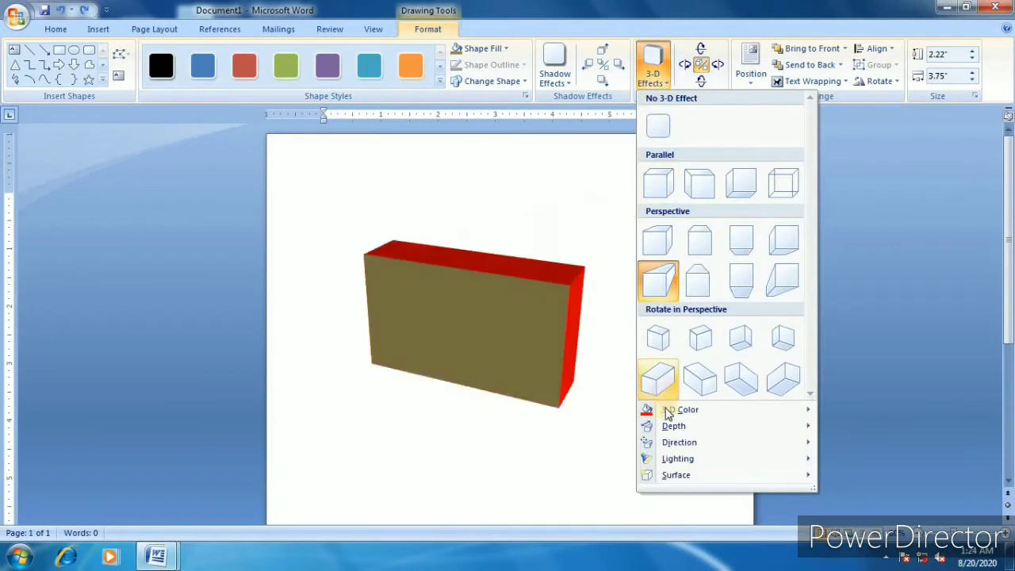
mouse_move(673, 461)
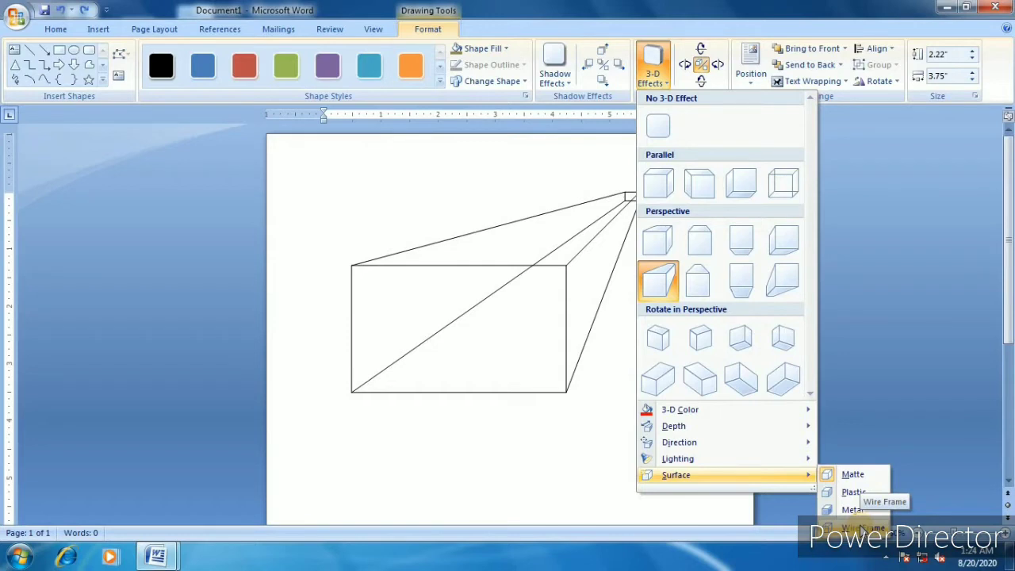
click(558, 303)
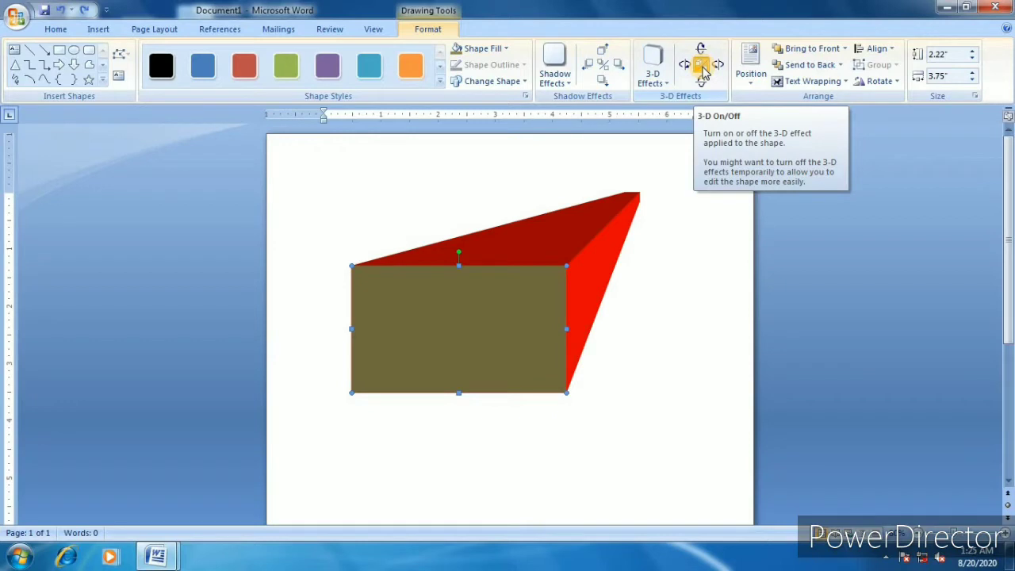
Turn the shape's 3-D effect off and on again
click(701, 66)
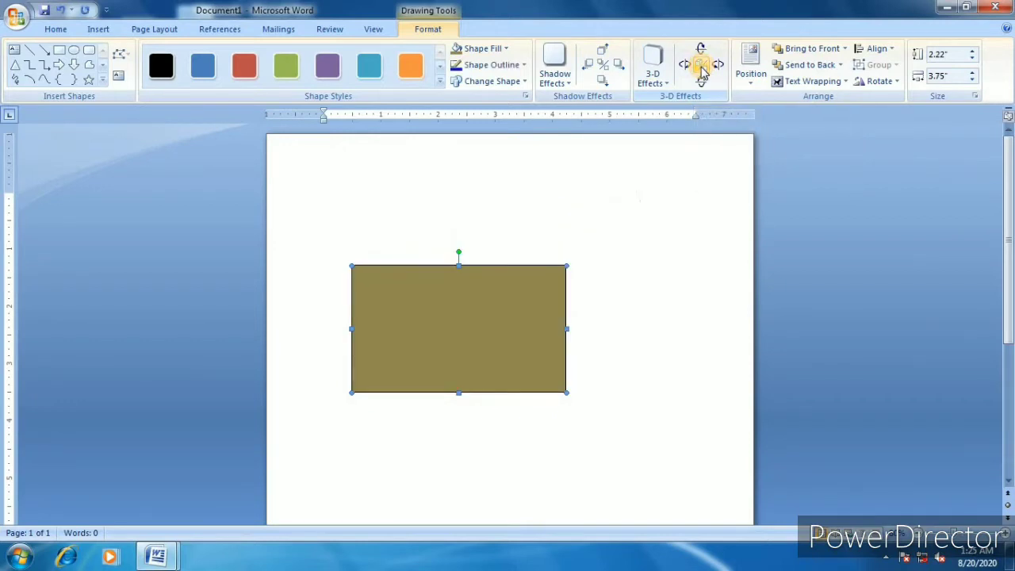
click(701, 69)
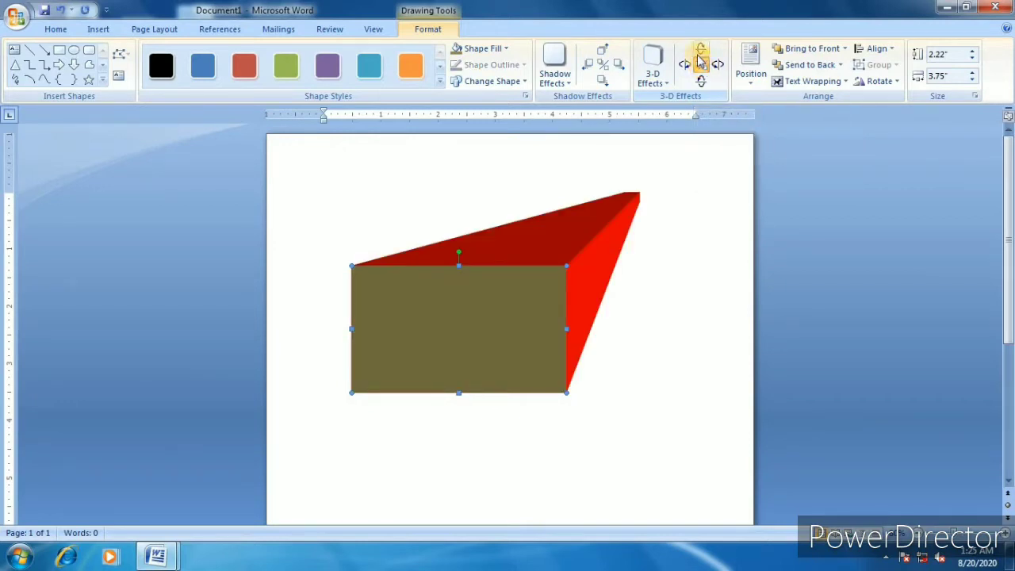
Tilt the 3-D shape up once and down twice, and turn it slightly sideways, keeping its 3-D effect on
click(701, 51)
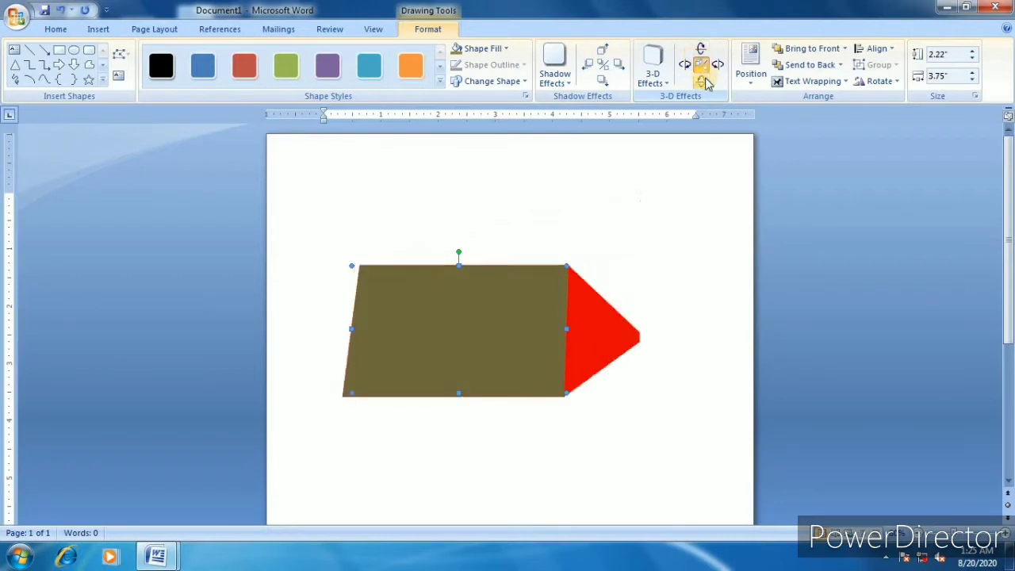
click(701, 79)
click(701, 79)
click(693, 68)
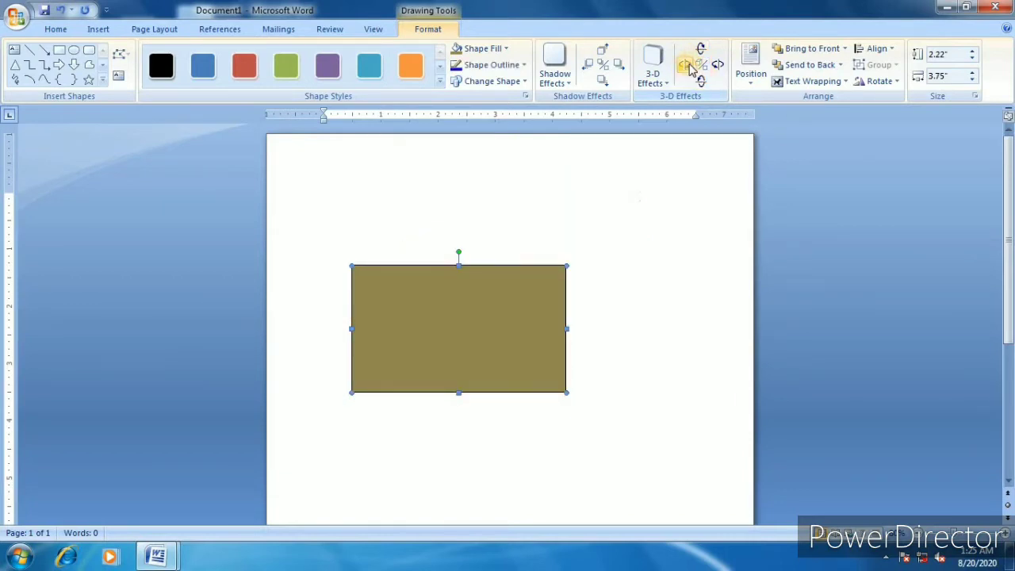
click(701, 64)
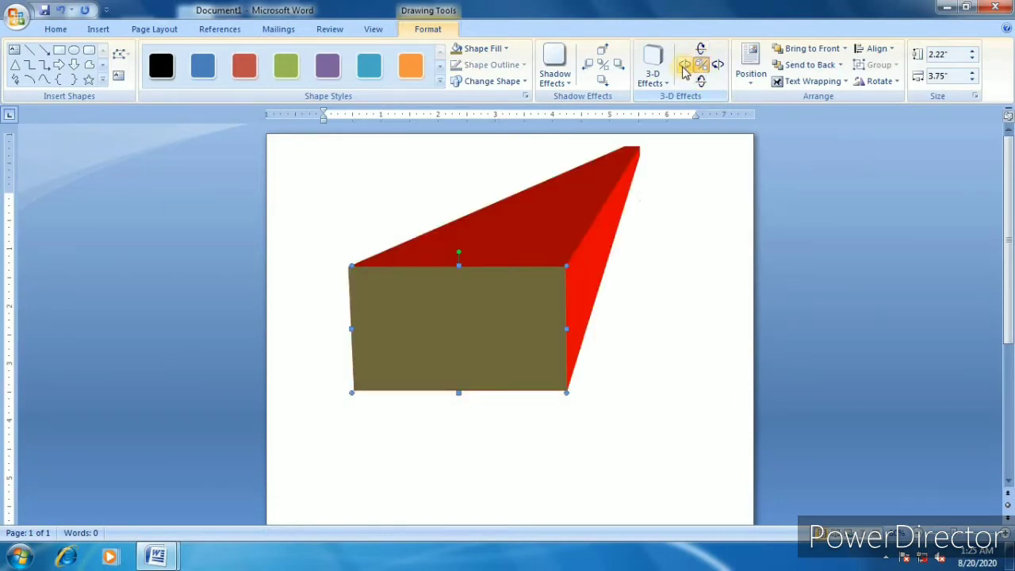
click(753, 73)
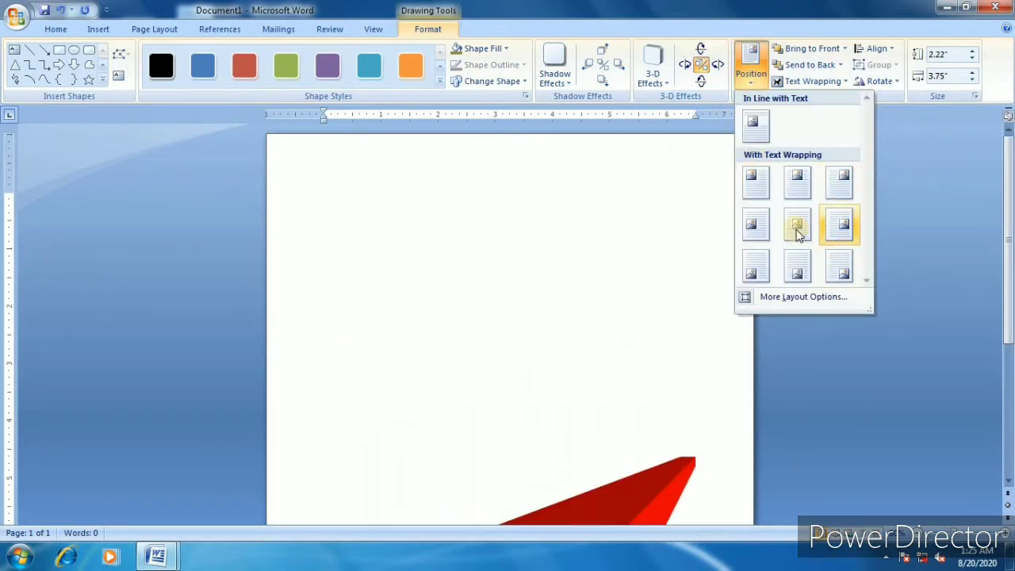
click(691, 199)
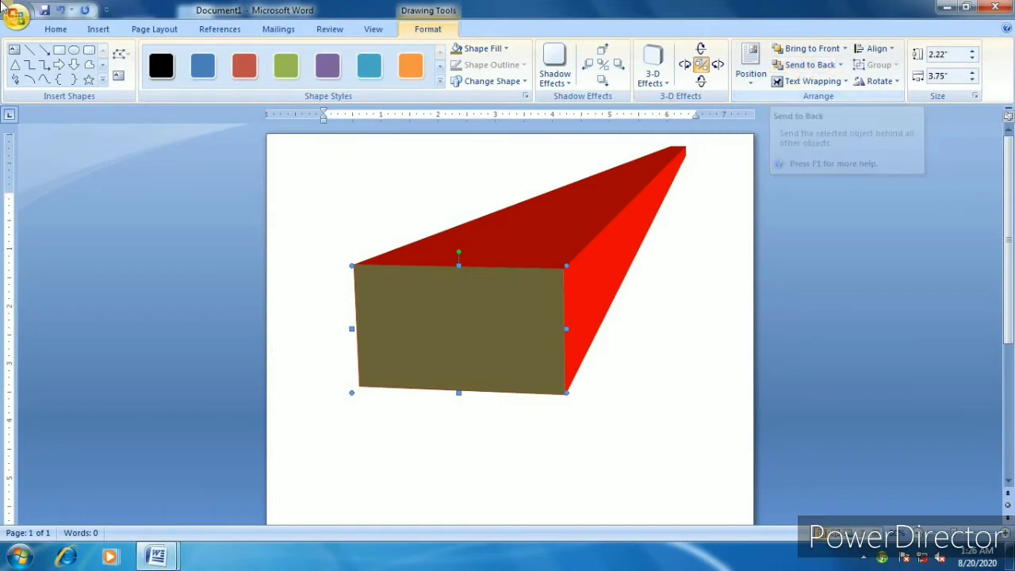
Draw a five-point star about 0.95" high and 1.71" wide on the front face of the 3-D box
click(93, 82)
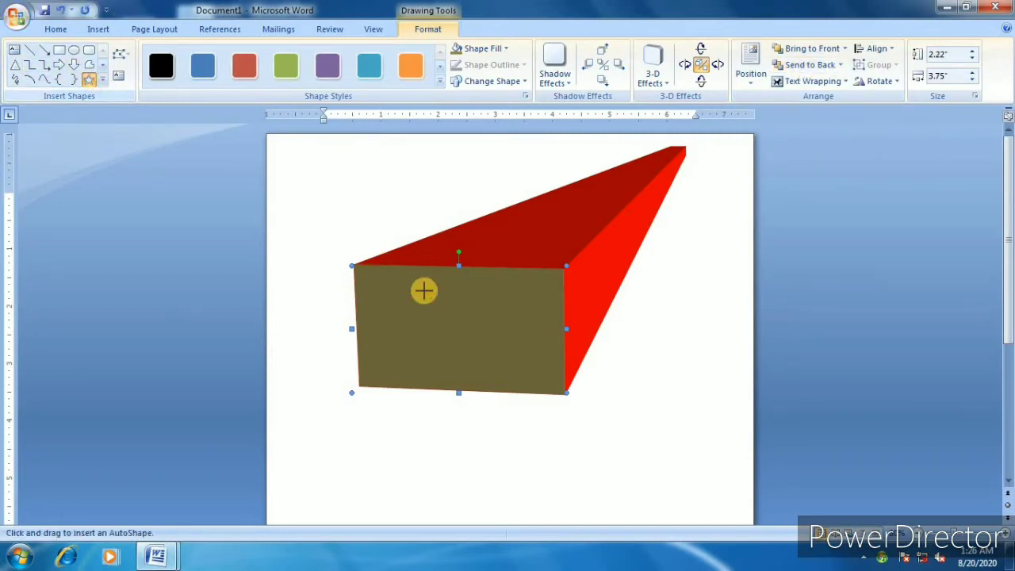
mouse_move(396, 295)
mouse_down()
mouse_move(501, 331)
mouse_move(495, 347)
mouse_up()
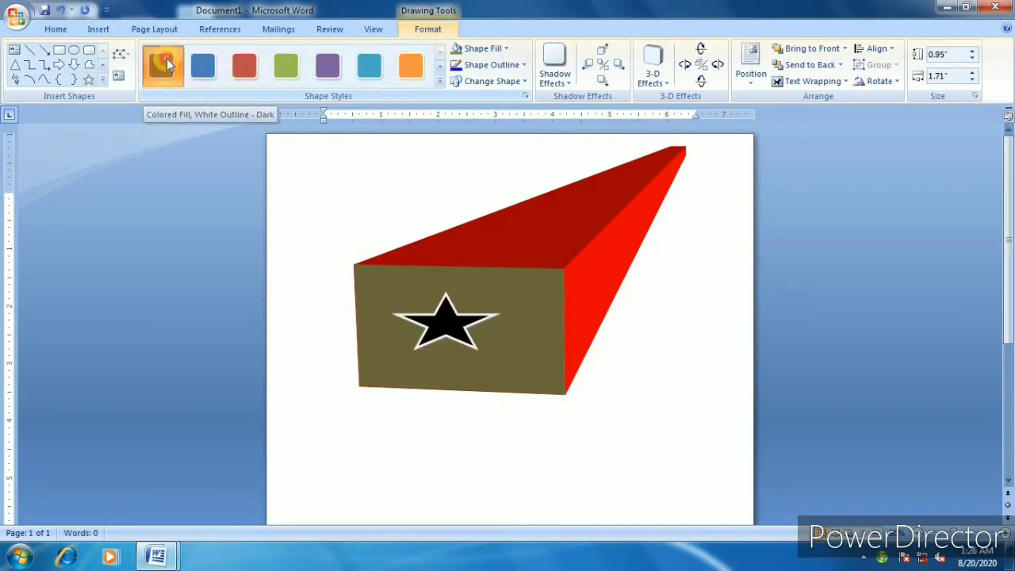
Apply the Colored Fill, White Outline - Dark style to the star, and twice send it behind the box and back in front
click(163, 65)
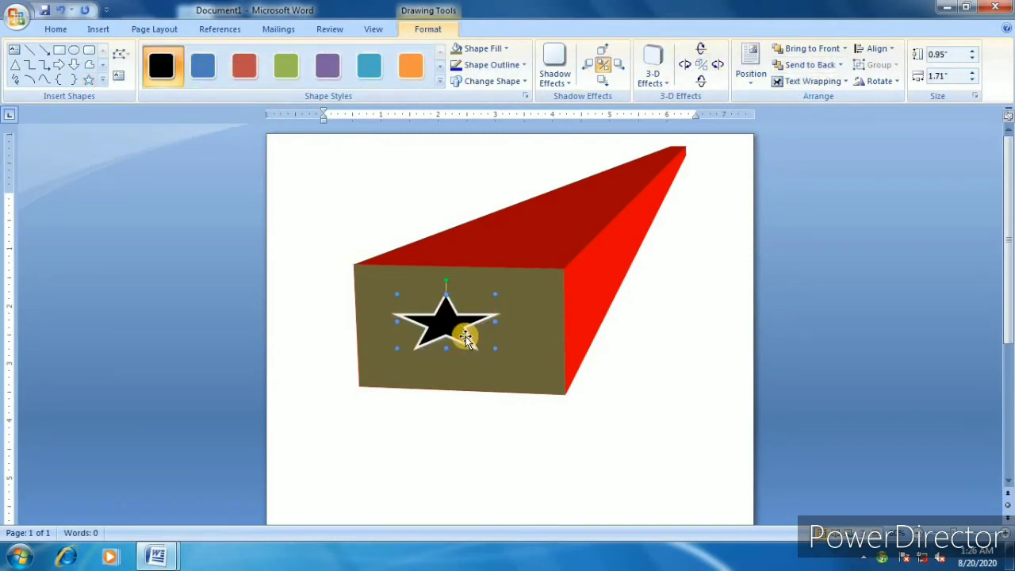
click(807, 65)
click(805, 50)
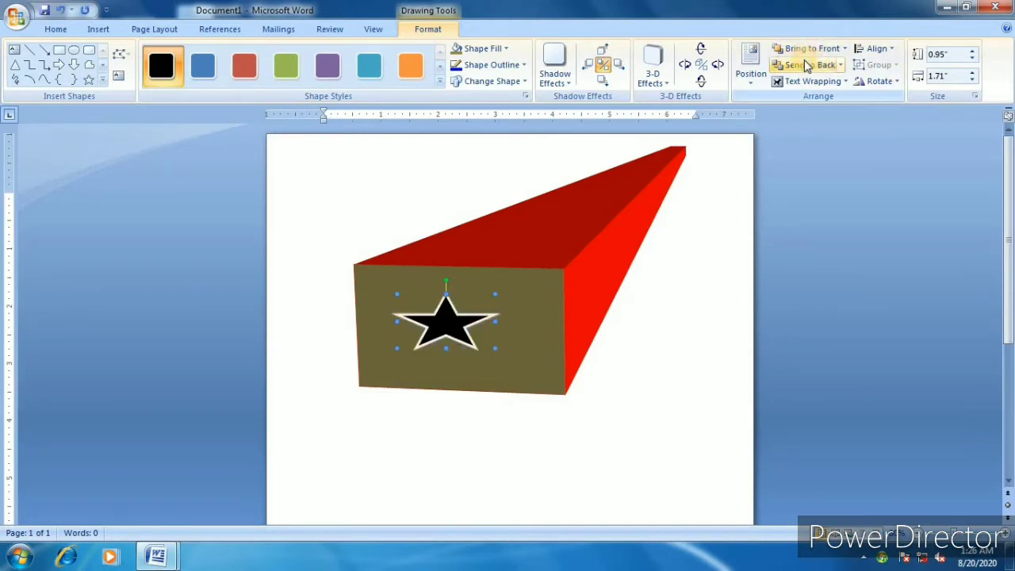
click(807, 64)
click(806, 54)
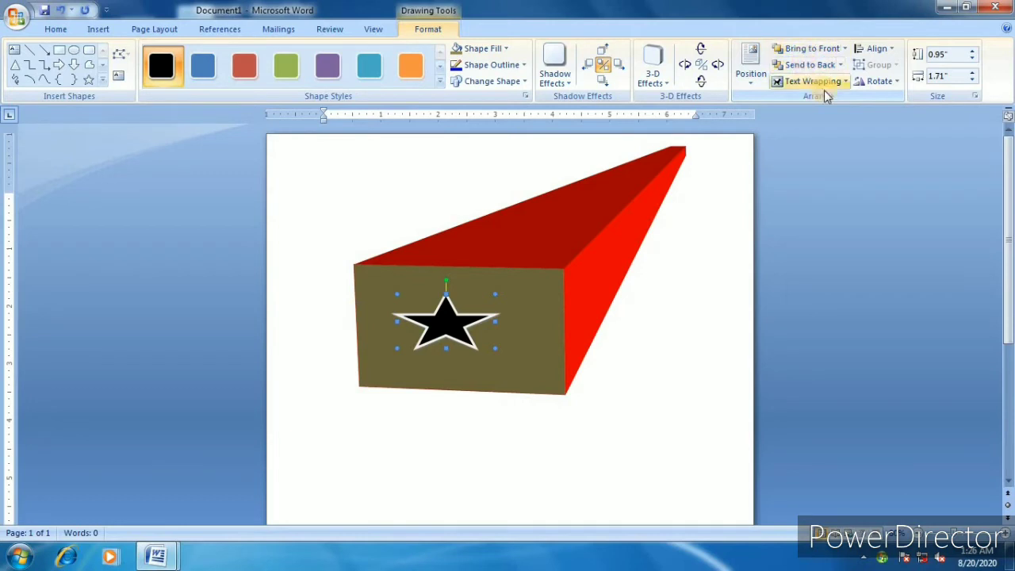
Review the text wrapping options available for the star without choosing one
click(825, 82)
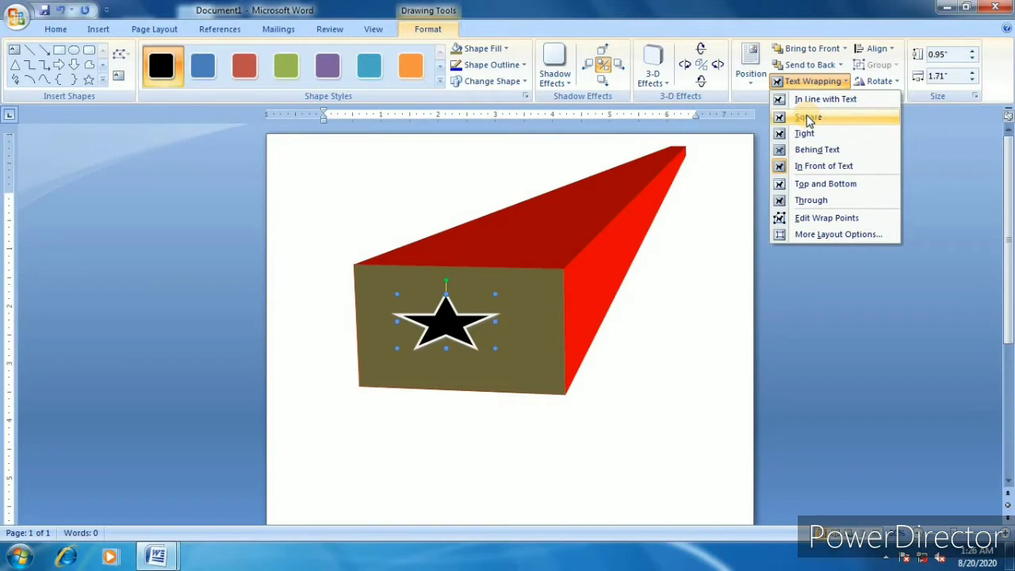
click(569, 293)
click(434, 410)
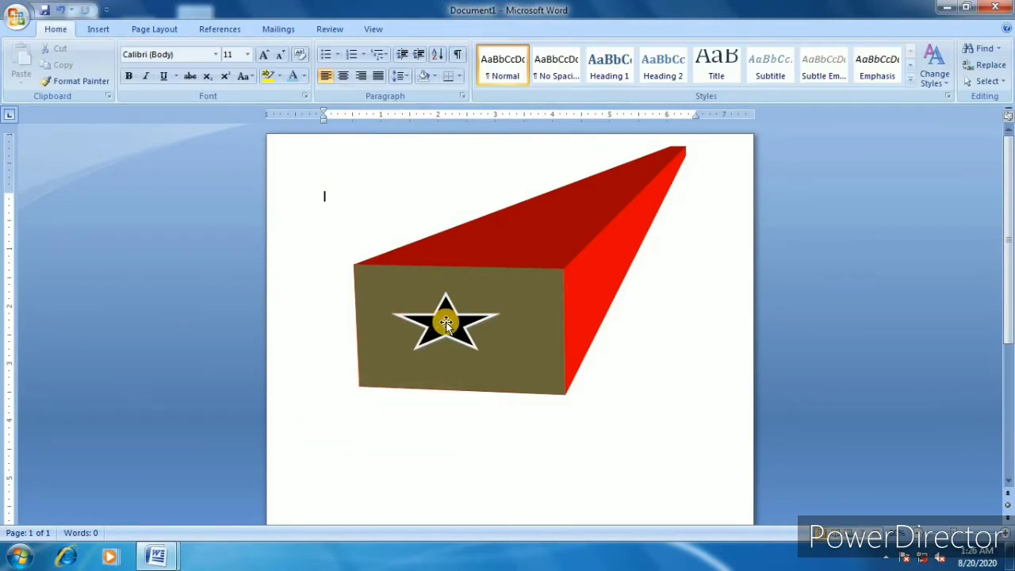
Generate a paragraph of sample text below the 3-D box with the rand function
scroll(447, 322, down, 1)
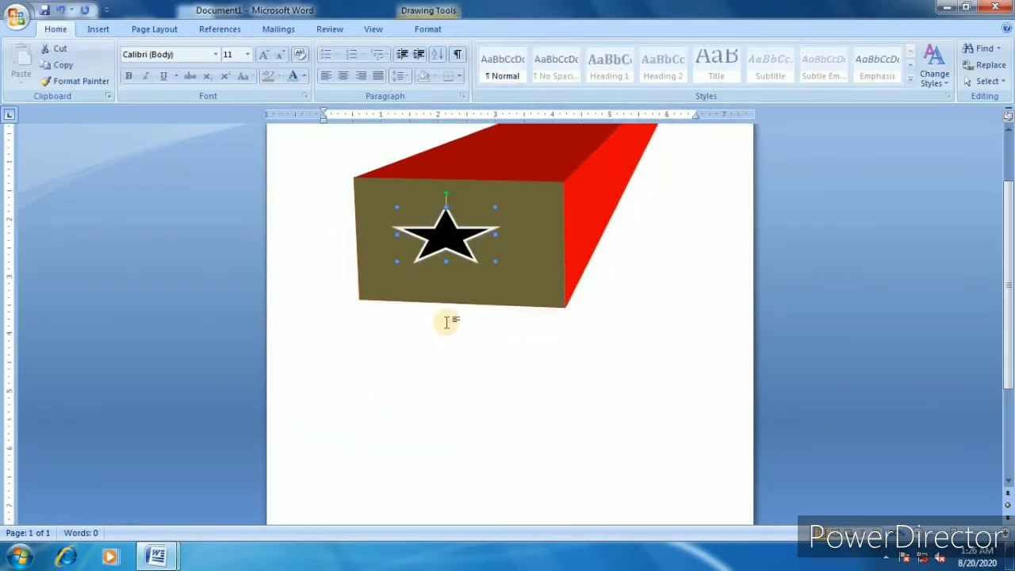
click(333, 359)
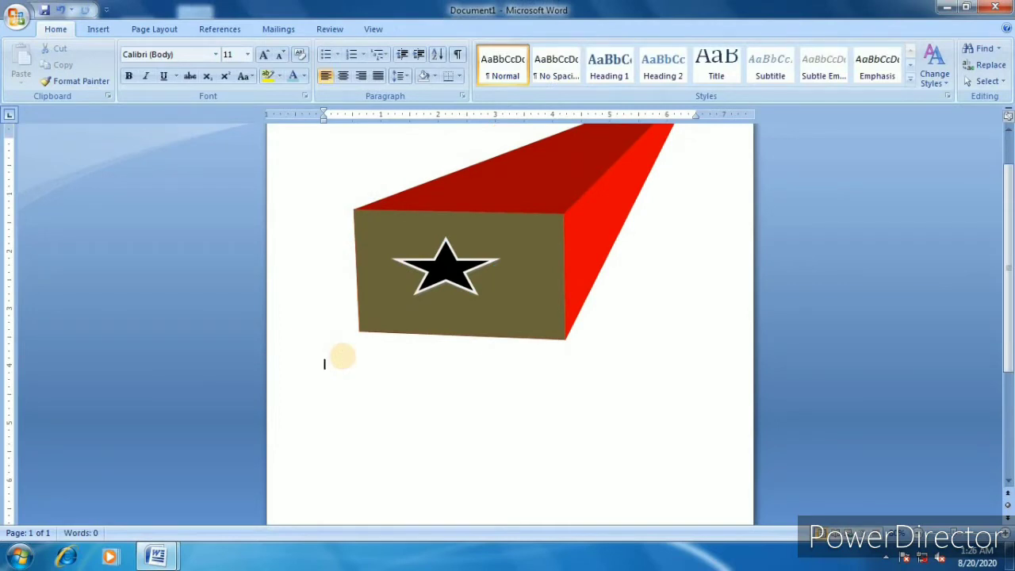
text(=rand()
text())
key(Return)
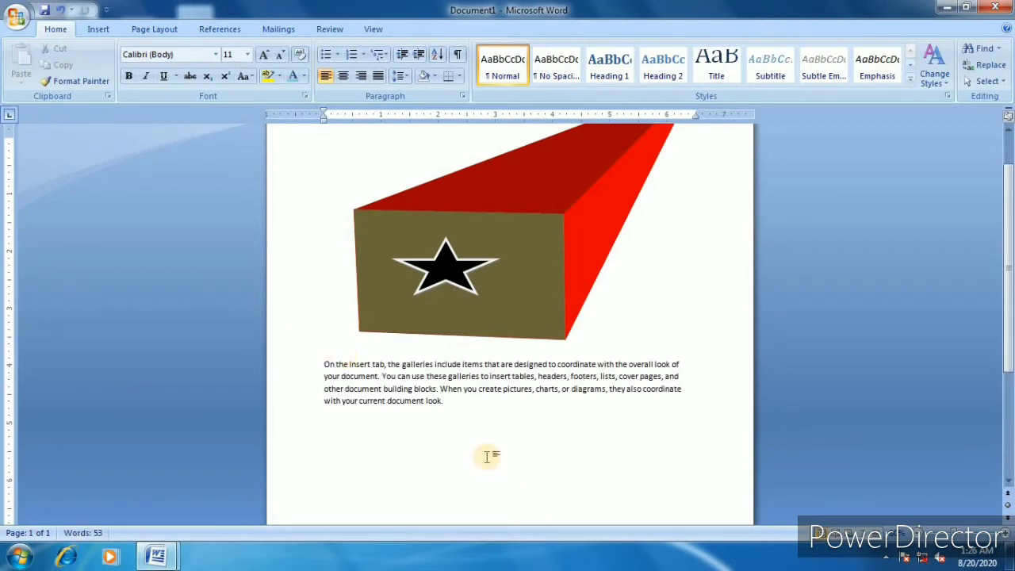
Enlarge the font of the sample paragraph to 18 pt
drag(351, 415, 310, 354)
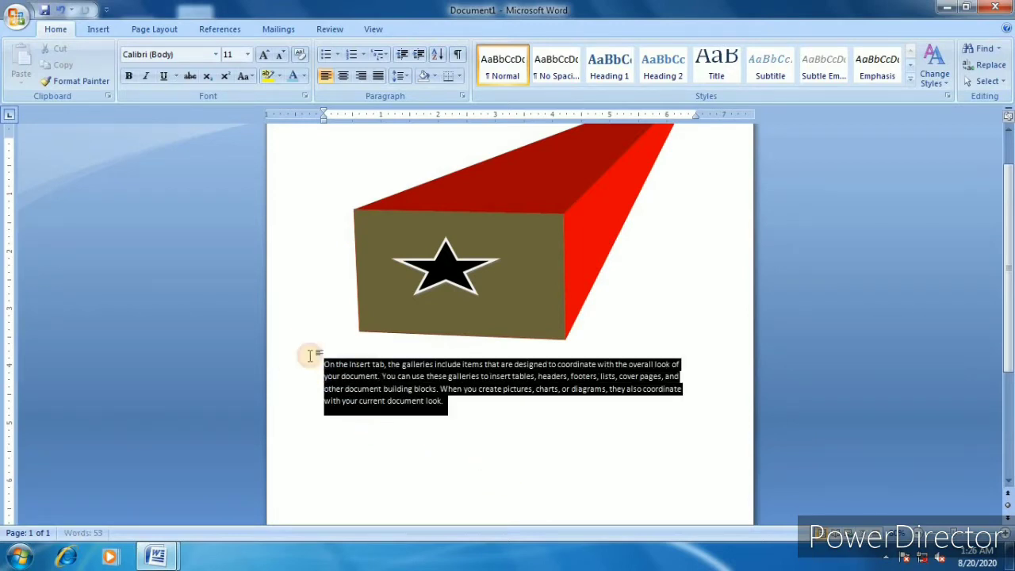
click(265, 54)
click(265, 54)
click(265, 54)
click(266, 54)
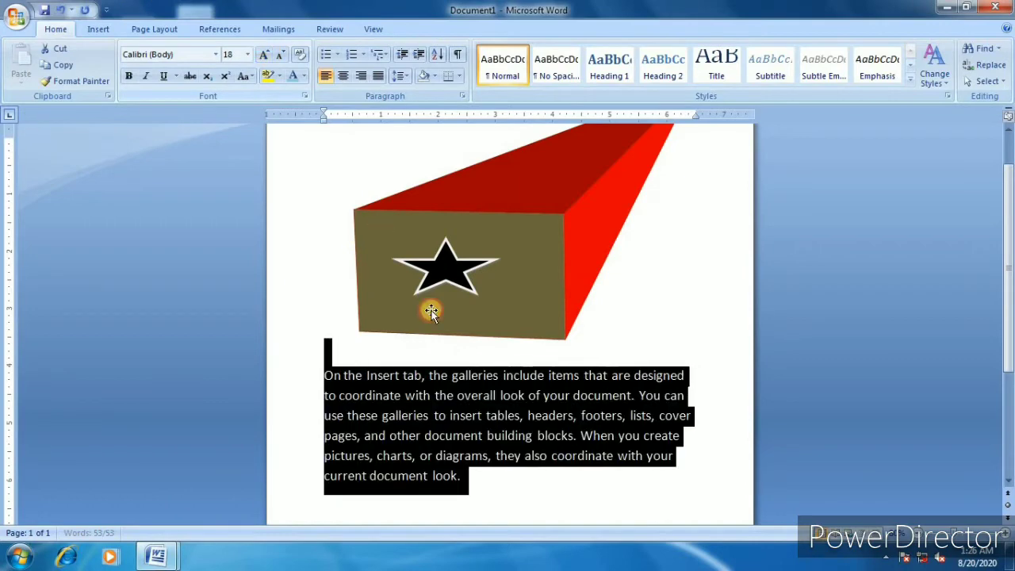
click(473, 415)
Place the star over the middle of the sample paragraph with Behind Text wrapping, and give it the green fill, white outline style
drag(447, 272, 454, 434)
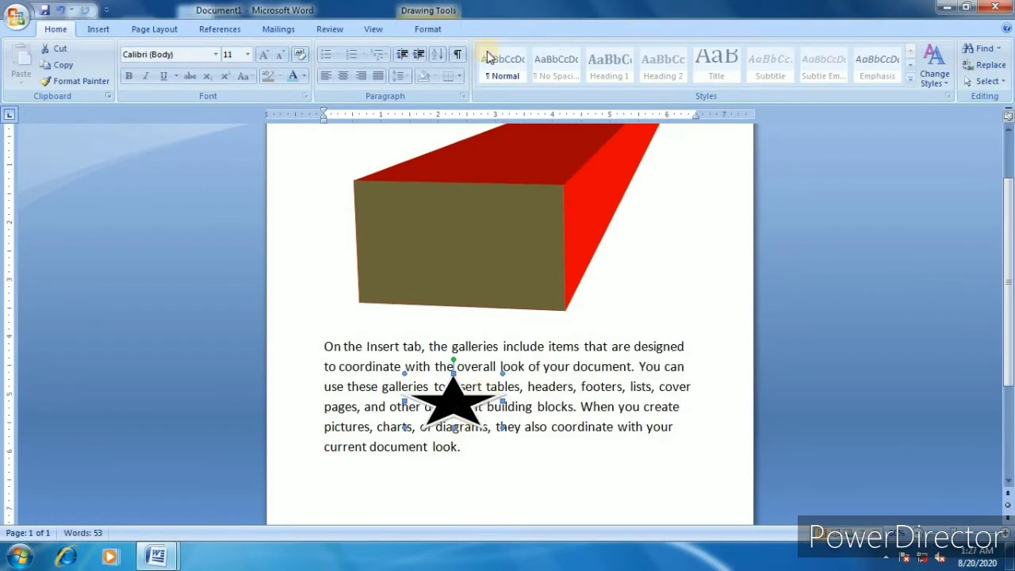
click(429, 30)
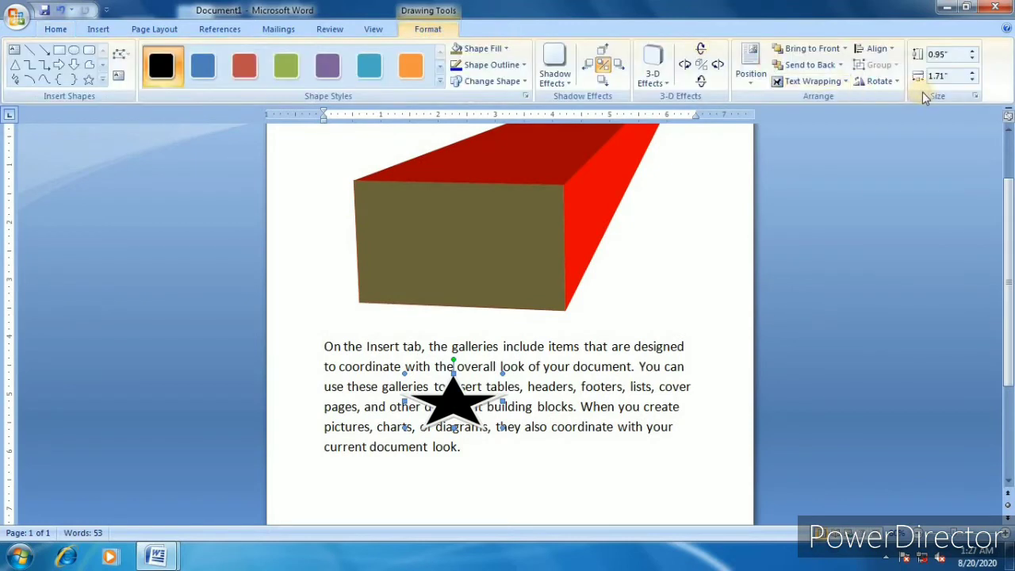
click(825, 82)
click(816, 150)
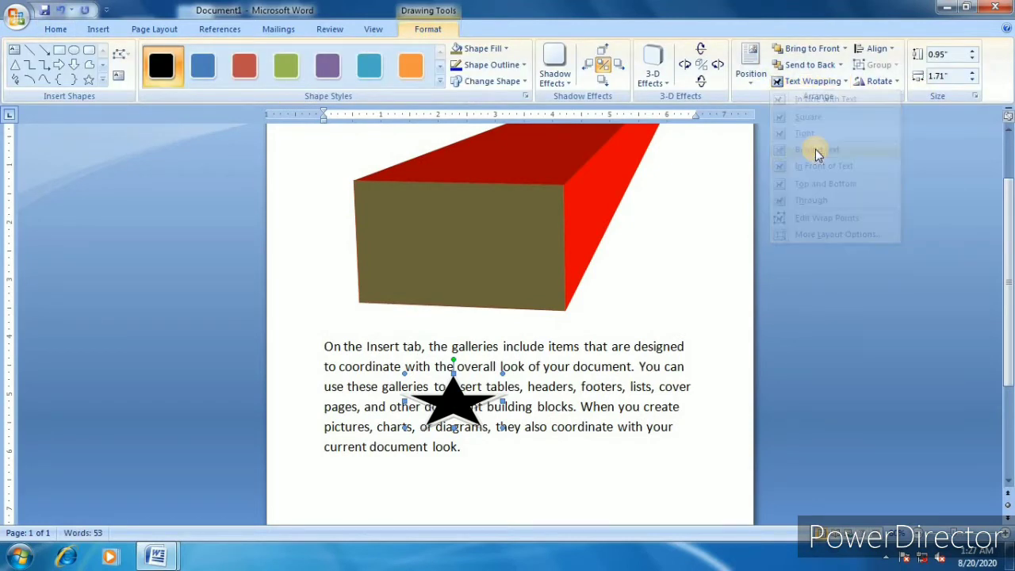
click(287, 67)
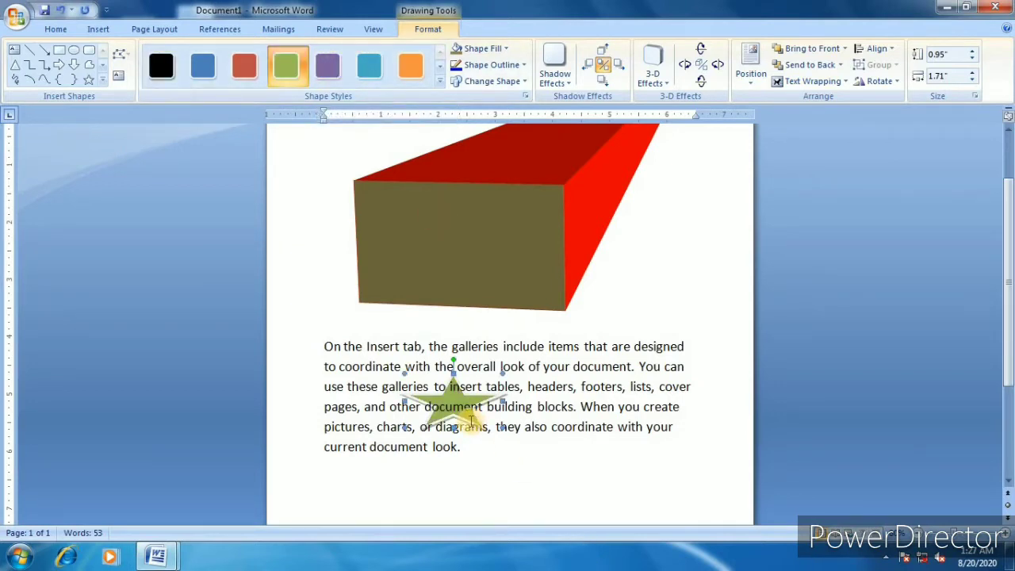